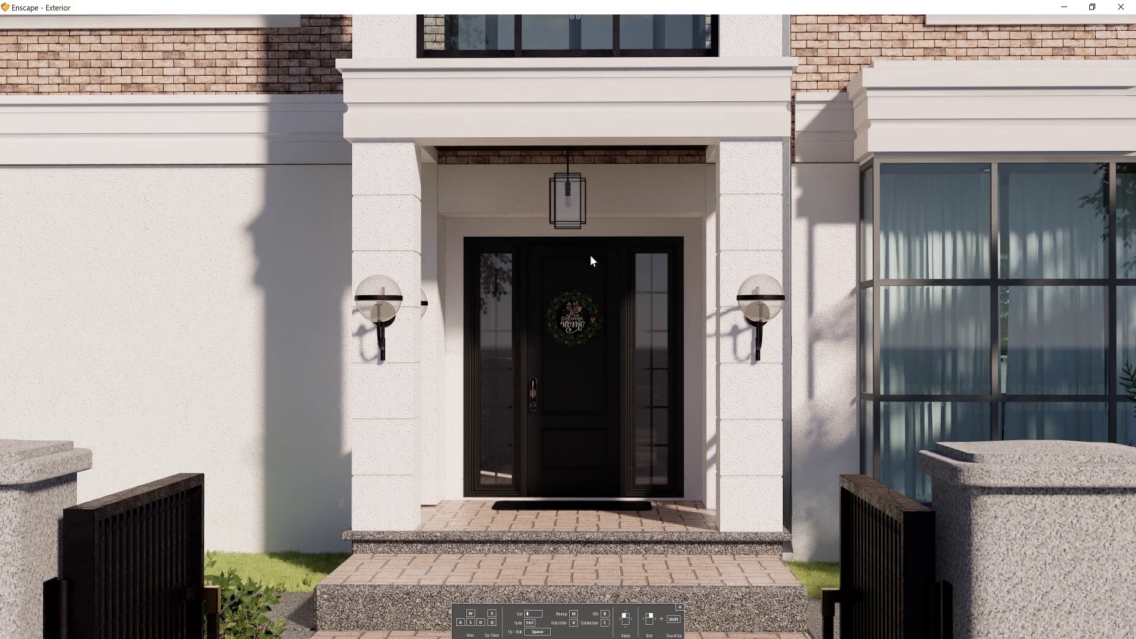
Start a new collaboration issue on the front door and keep its state as New.
{"action": "key", "text": "c"}
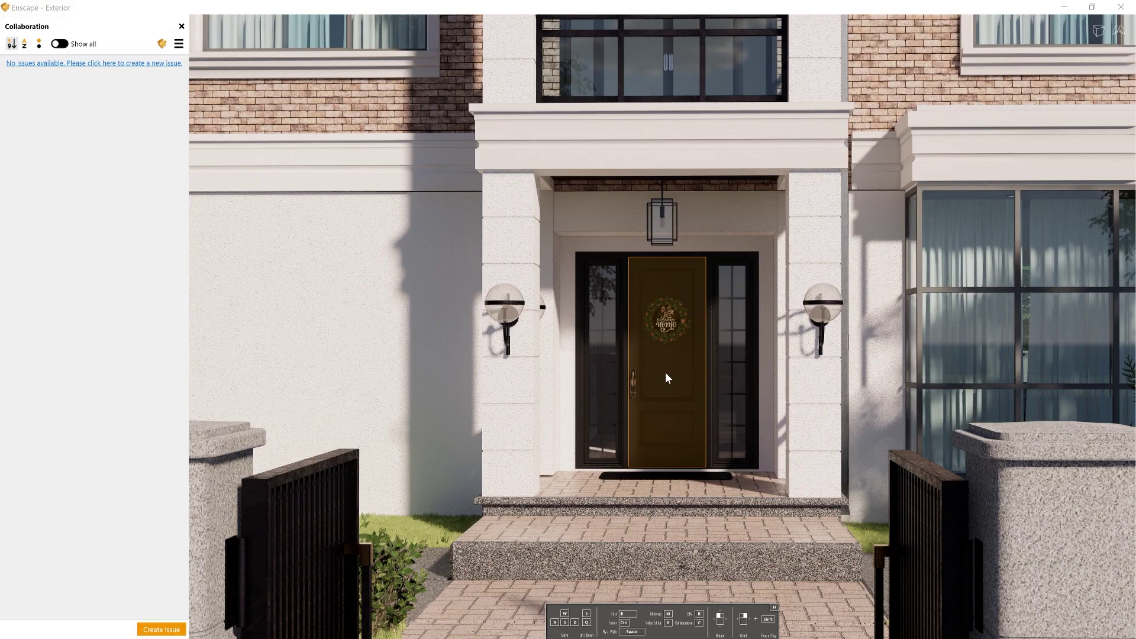
{"action": "right_click", "coordinate": [665, 373]}
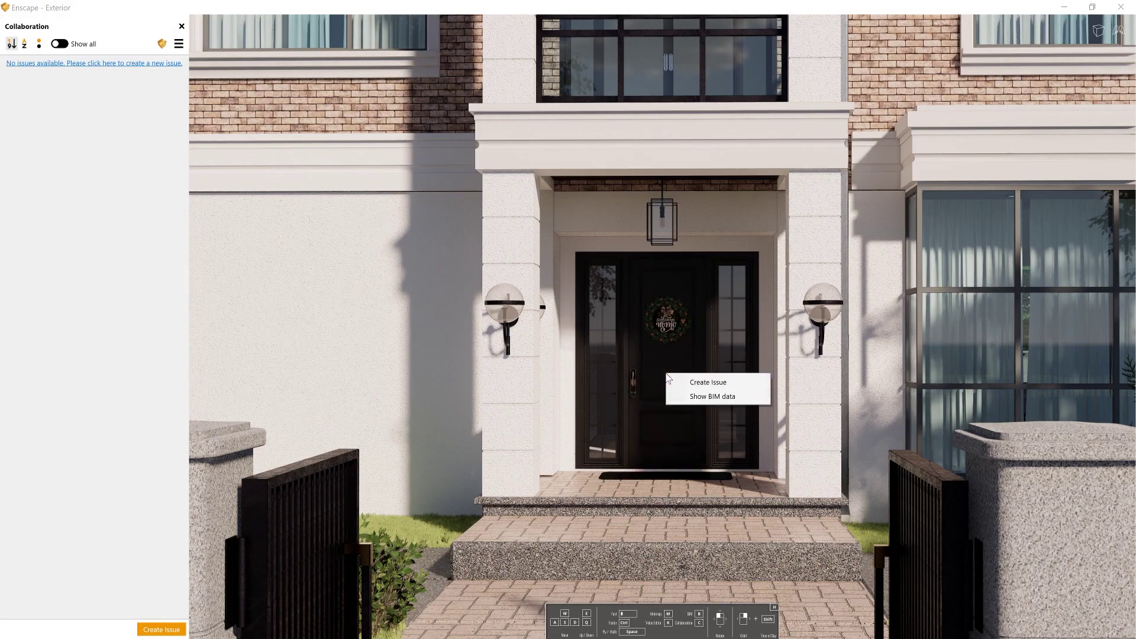
{"action": "left_click", "coordinate": [706, 383]}
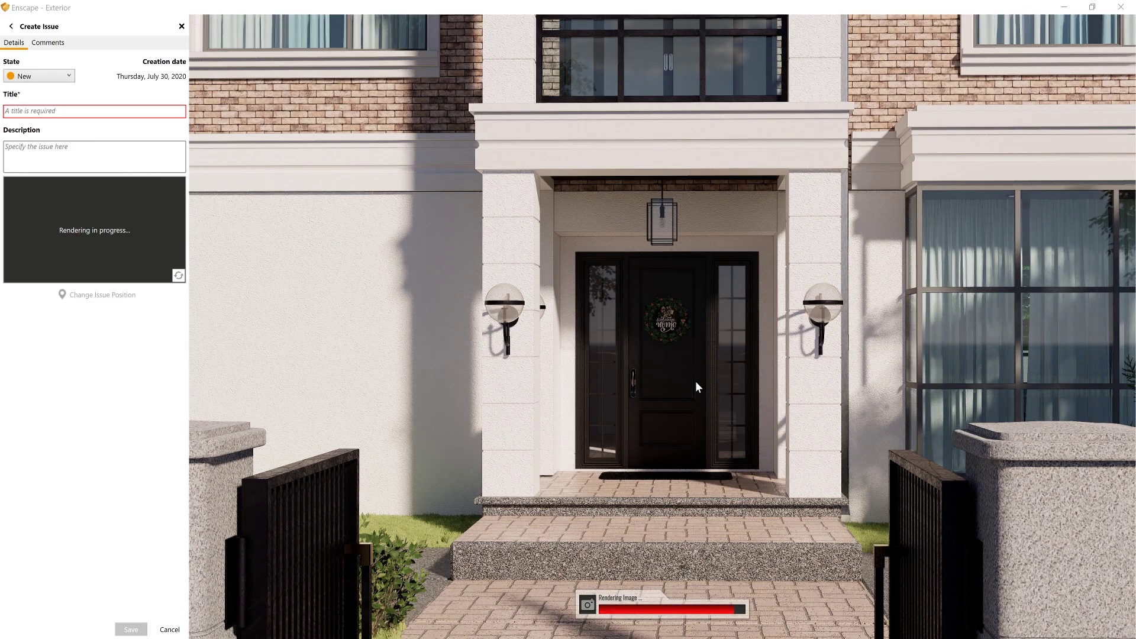
{"action": "left_click", "coordinate": [68, 80]}
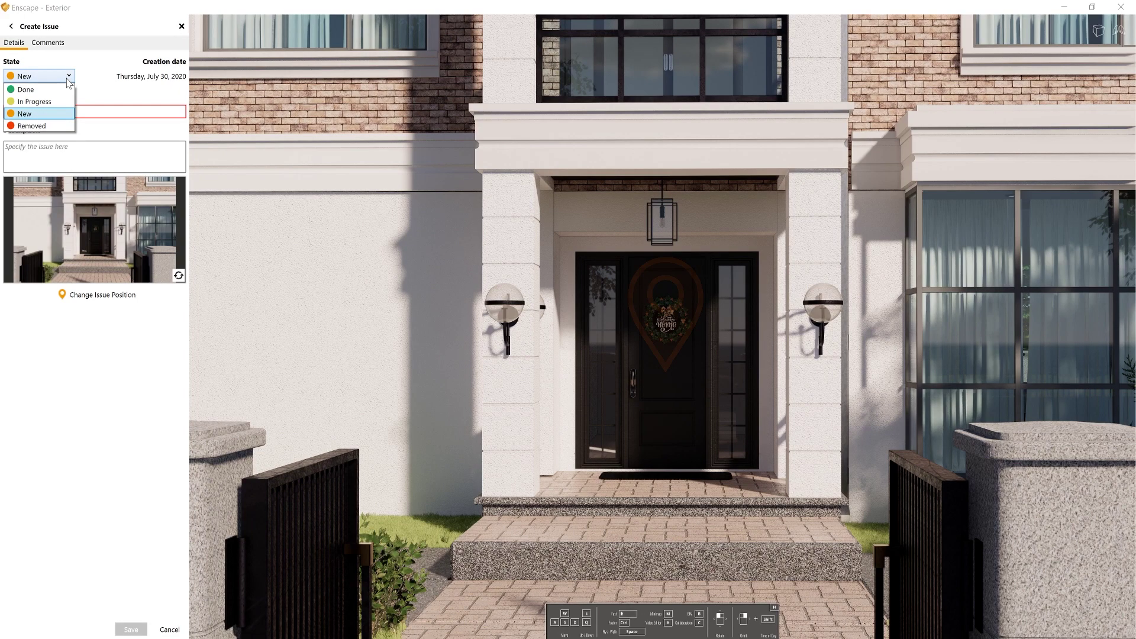
{"action": "left_click", "coordinate": [67, 79]}
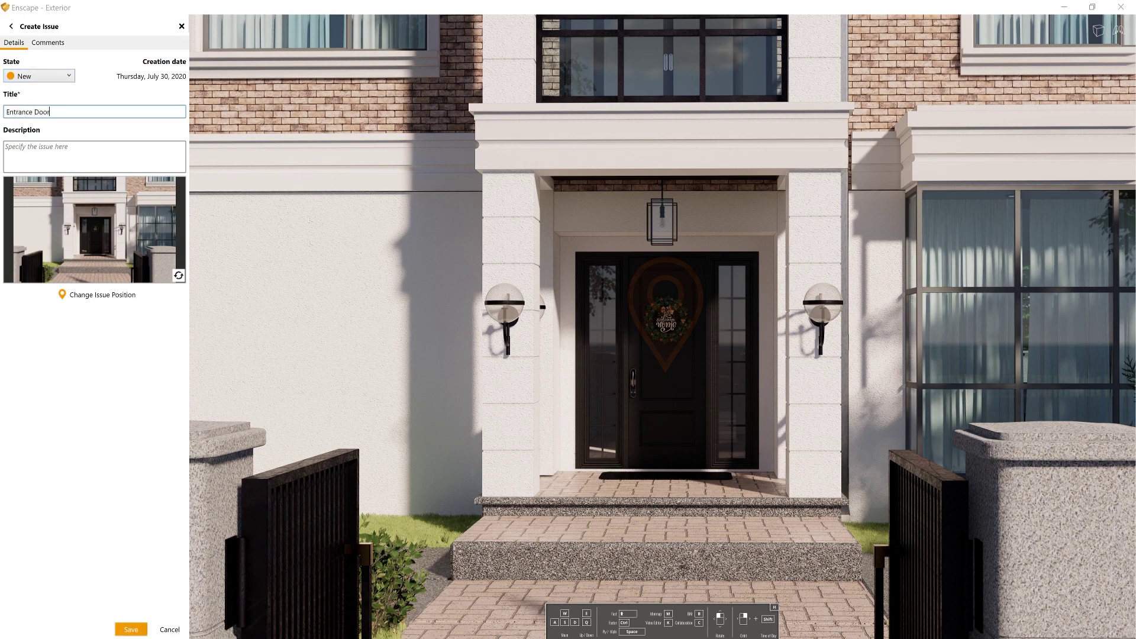
Save the issue titled "Entrance Door" with the description "Lets Change the style to something modern" and a discussion comment.
{"action": "left_click", "coordinate": [48, 43]}
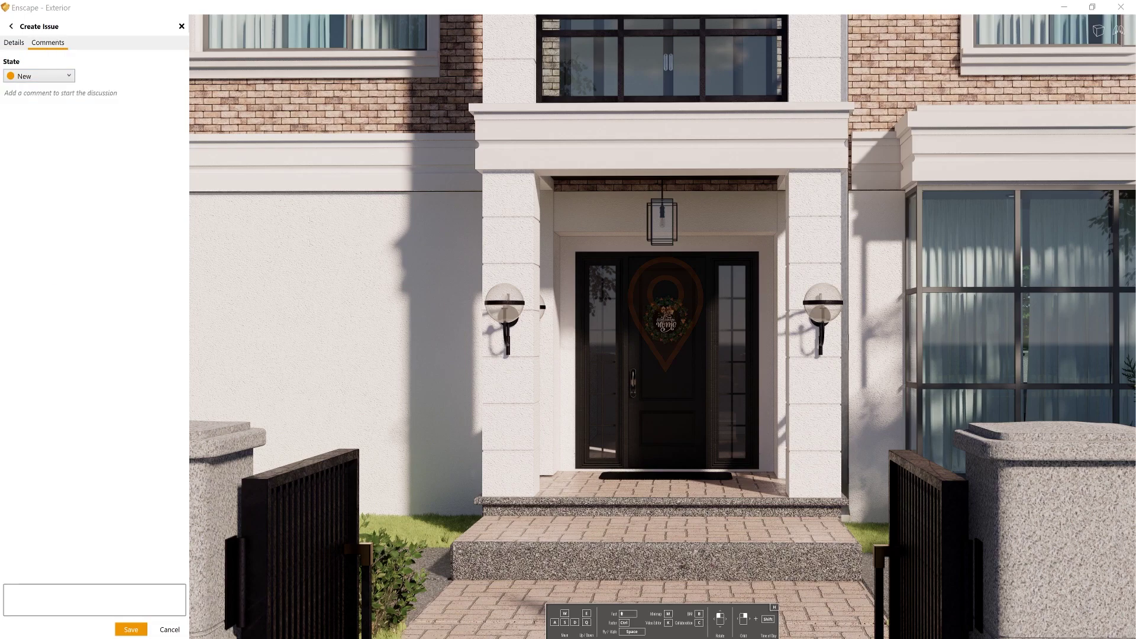
{"action": "type", "text": "lets als"}
{"action": "left_click", "coordinate": [131, 629]}
Reopen the Entrance Door issue and move its marker lower on the front door.
{"action": "left_click", "coordinate": [84, 80]}
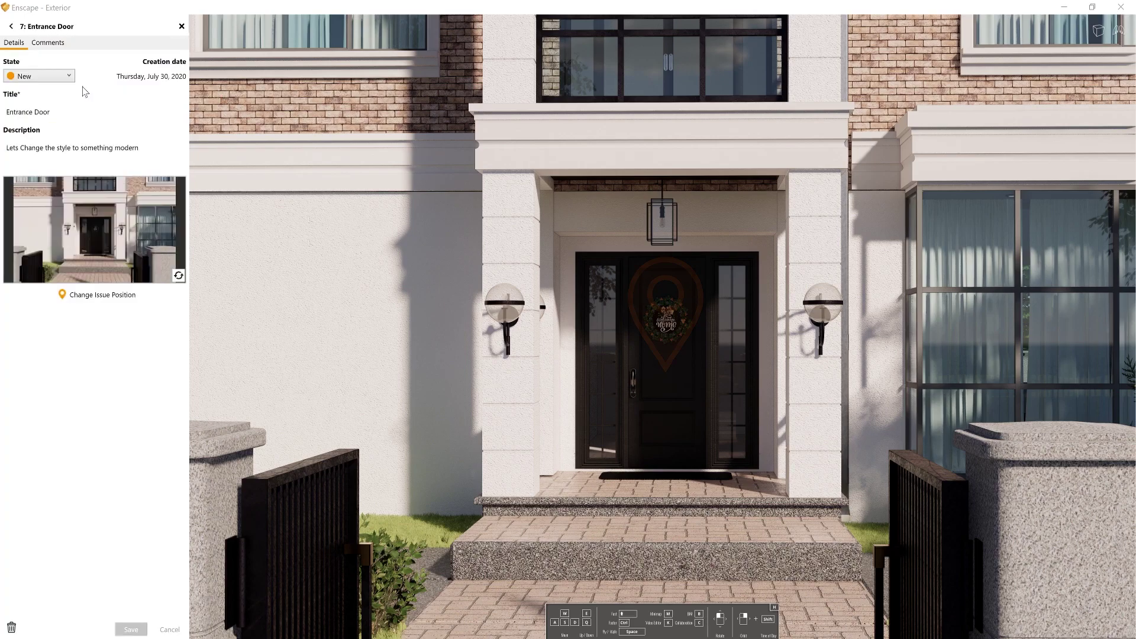
{"action": "left_click", "coordinate": [107, 297]}
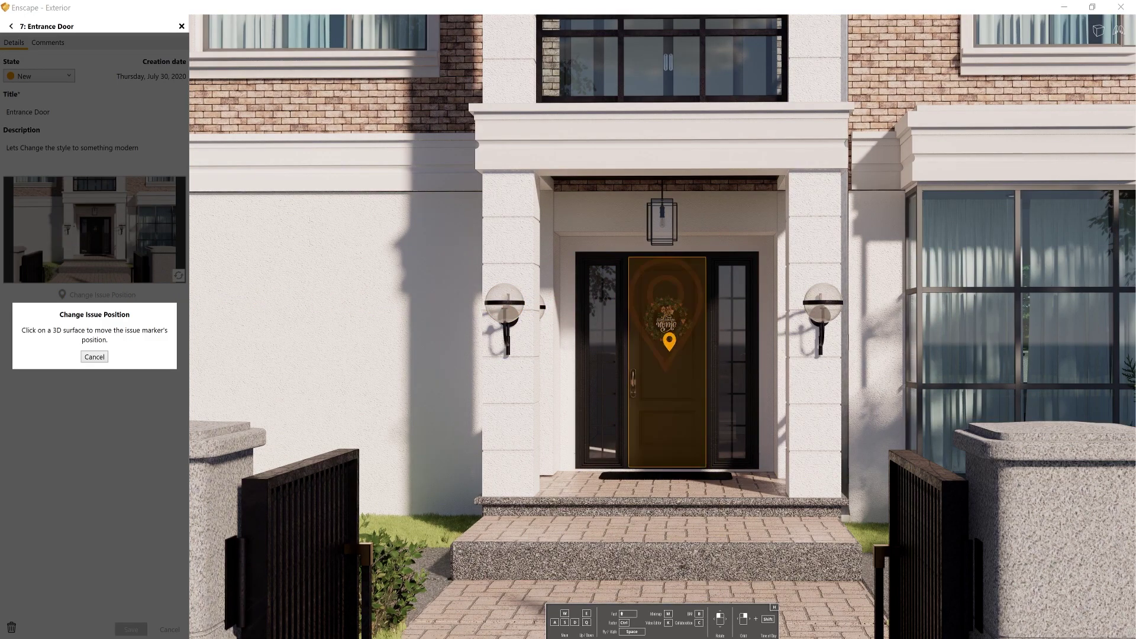
{"action": "left_click", "coordinate": [669, 403]}
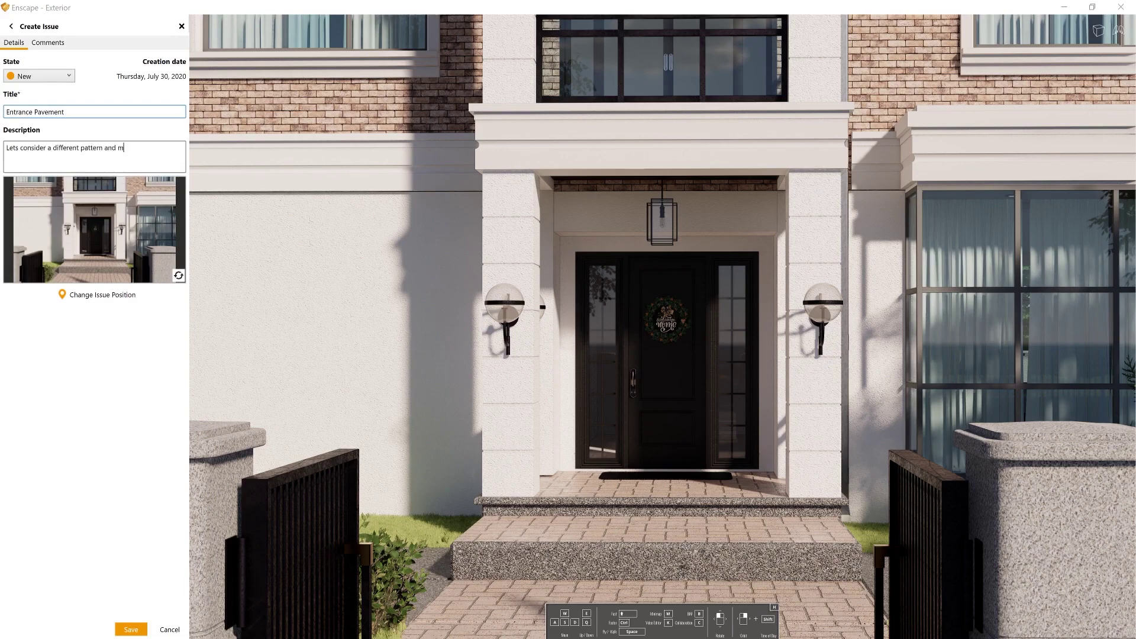
Place the "Entrance Pavement" issue's marker on the entrance paving and save it with the description "Lets consider a different pattern and material.".
{"action": "left_click", "coordinate": [97, 294]}
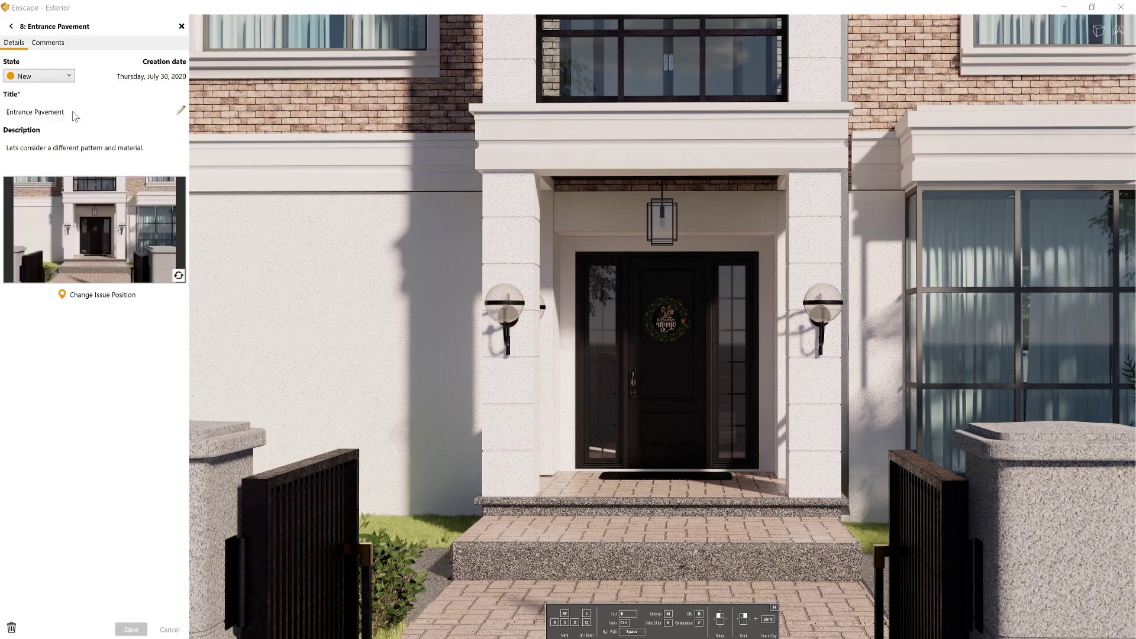
{"action": "left_click", "coordinate": [596, 520]}
{"action": "left_click", "coordinate": [131, 629]}
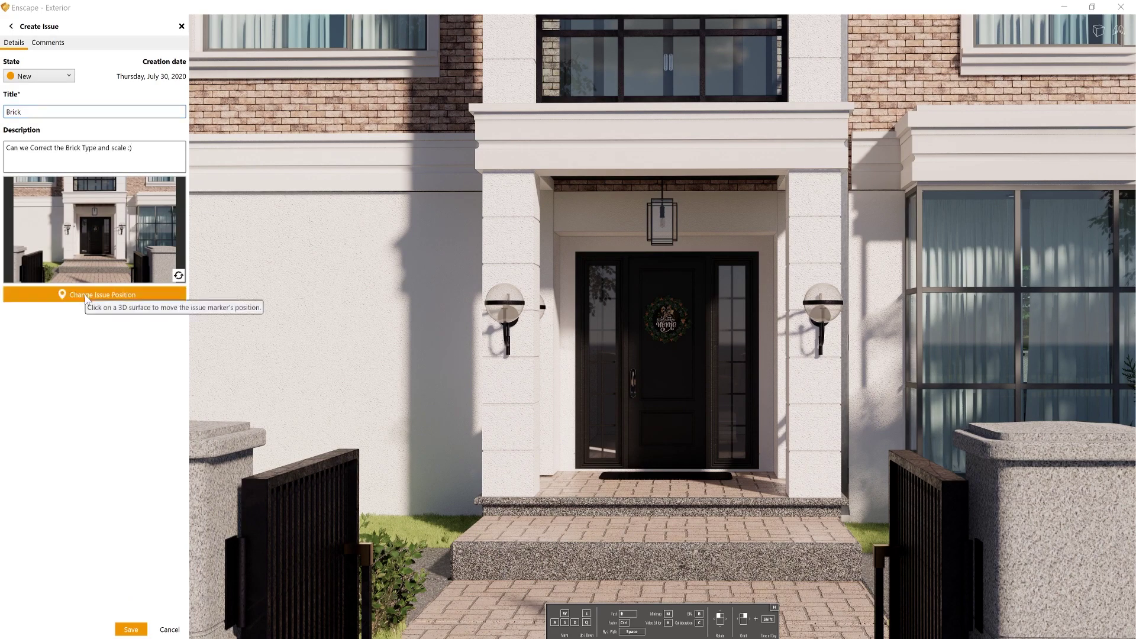
Place the "Brick" issue's marker on the upper brick facade, save the issue, and open the Entrance Pavement issue from the list.
{"action": "left_click", "coordinate": [98, 294]}
{"action": "left_click", "coordinate": [329, 104]}
{"action": "left_click", "coordinate": [130, 629]}
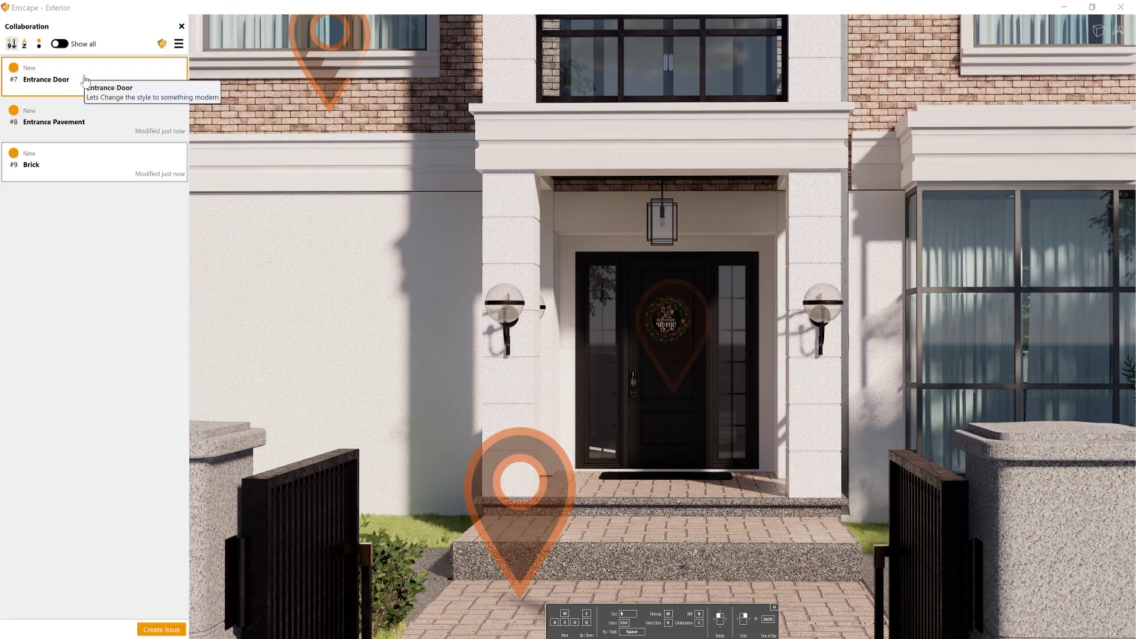
{"action": "left_click", "coordinate": [53, 114]}
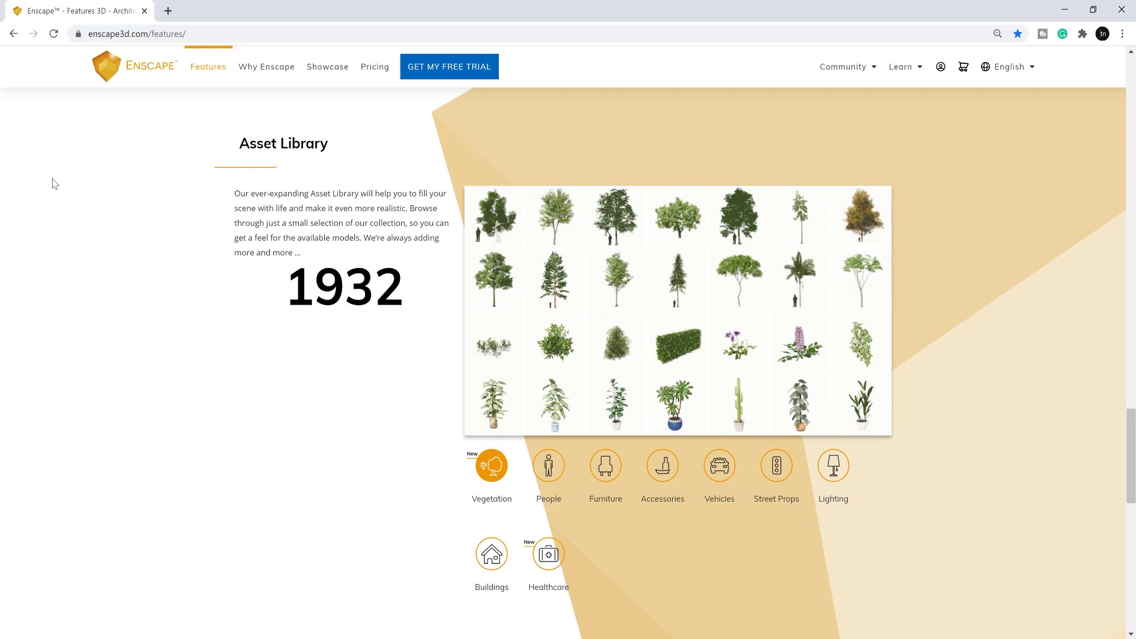
On the Enscape features page in the browser, browse the Asset Library previews for People, Furniture, Accessories, Vehicles, Street Props, Lighting and Buildings.
{"action": "left_click", "coordinate": [547, 467]}
{"action": "left_click", "coordinate": [605, 467]}
{"action": "left_click", "coordinate": [663, 467]}
{"action": "left_click", "coordinate": [720, 466]}
{"action": "left_click", "coordinate": [775, 466]}
{"action": "left_click", "coordinate": [833, 473]}
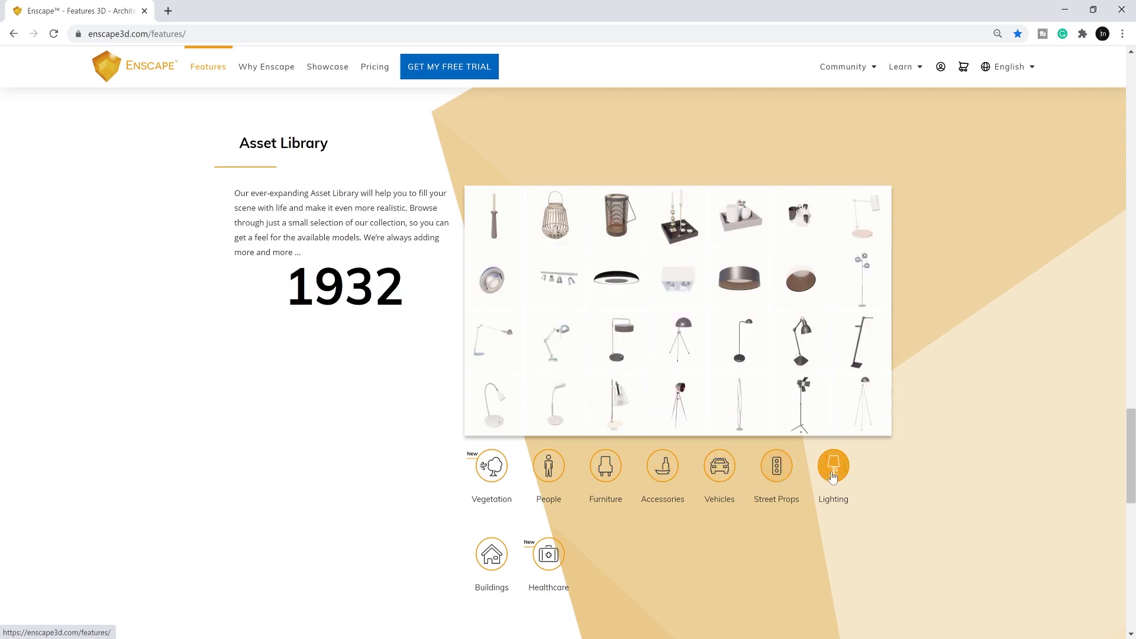
{"action": "left_click", "coordinate": [492, 554]}
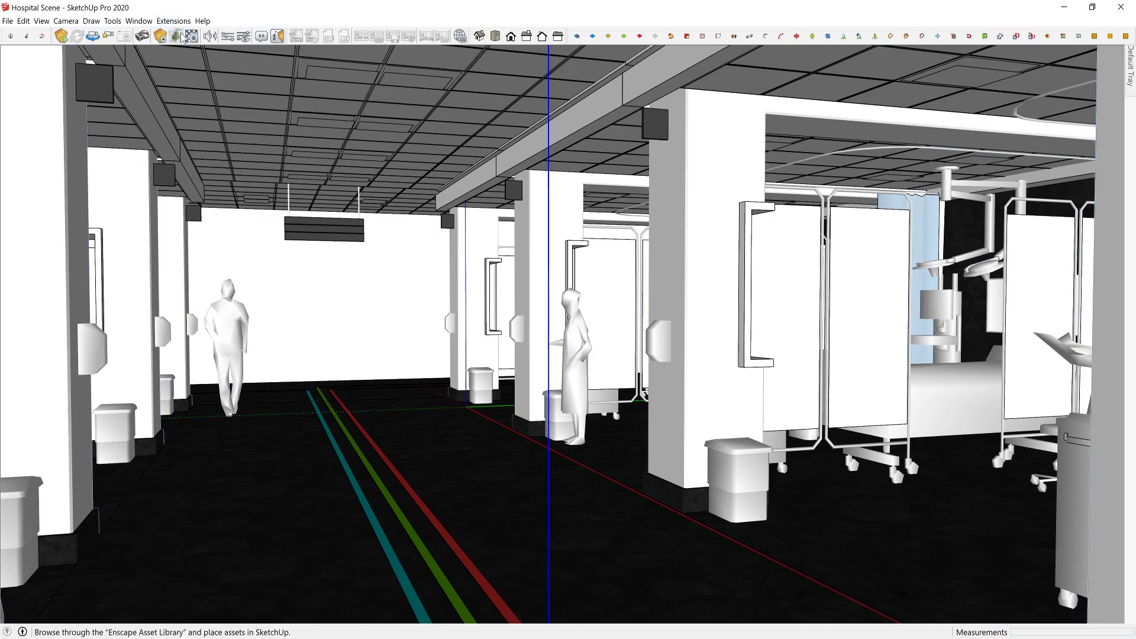
In SketchUp's Hospital Scene, open the Enscape Asset Library and browse the Hospital Props category.
{"action": "left_click", "coordinate": [180, 36]}
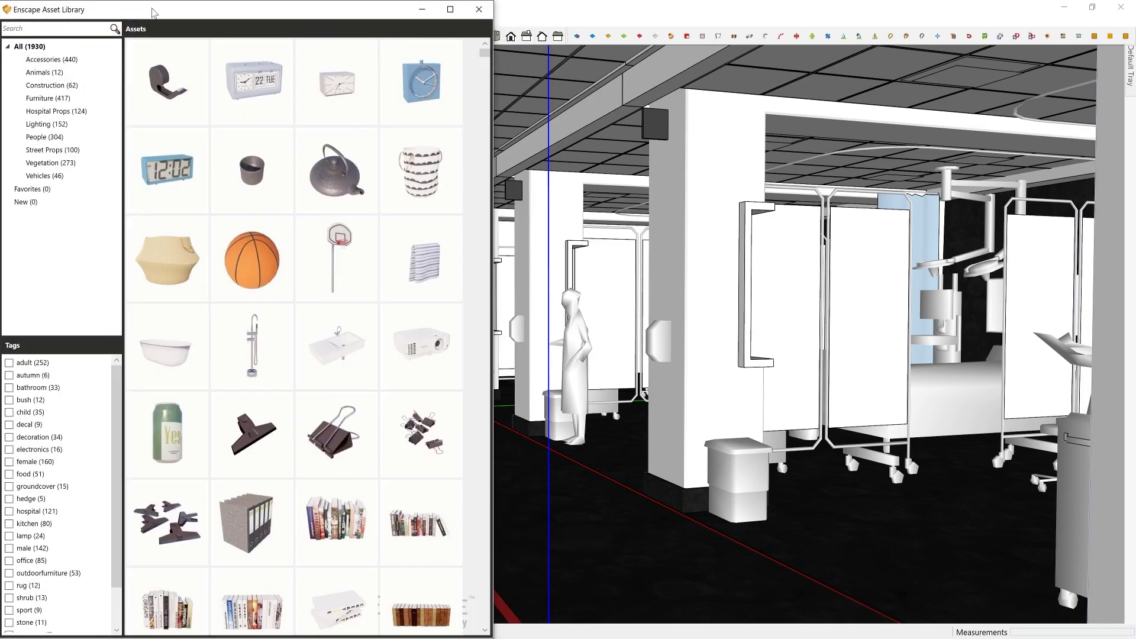
{"action": "left_click", "coordinate": [75, 112]}
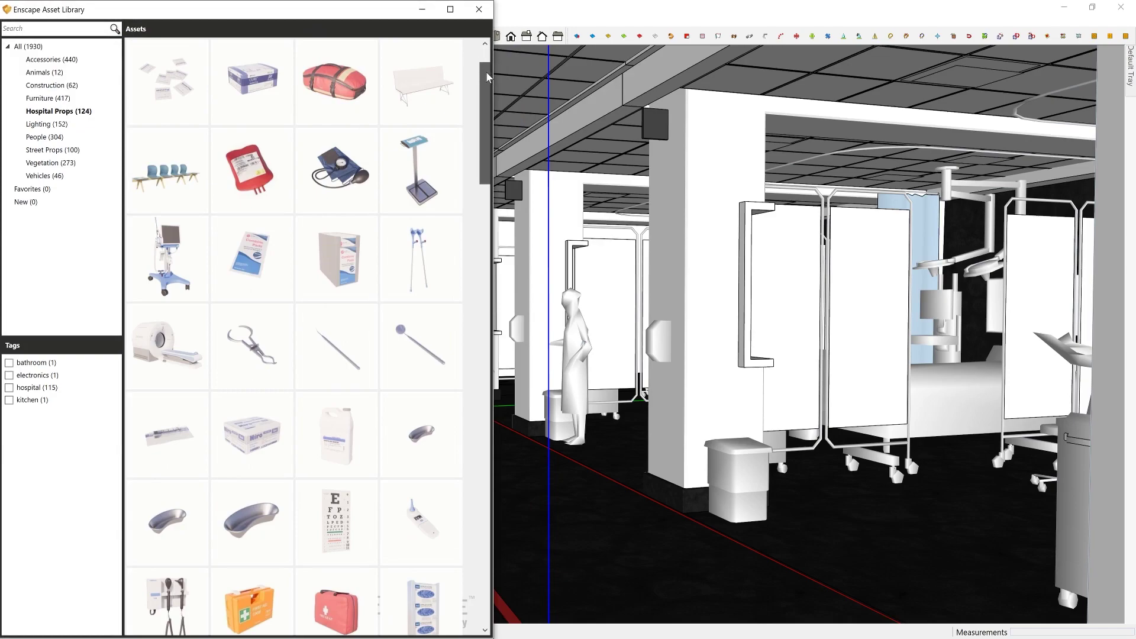
{"action": "scroll", "coordinate": [438, 154], "scroll_direction": "down", "scroll_amount": 6}
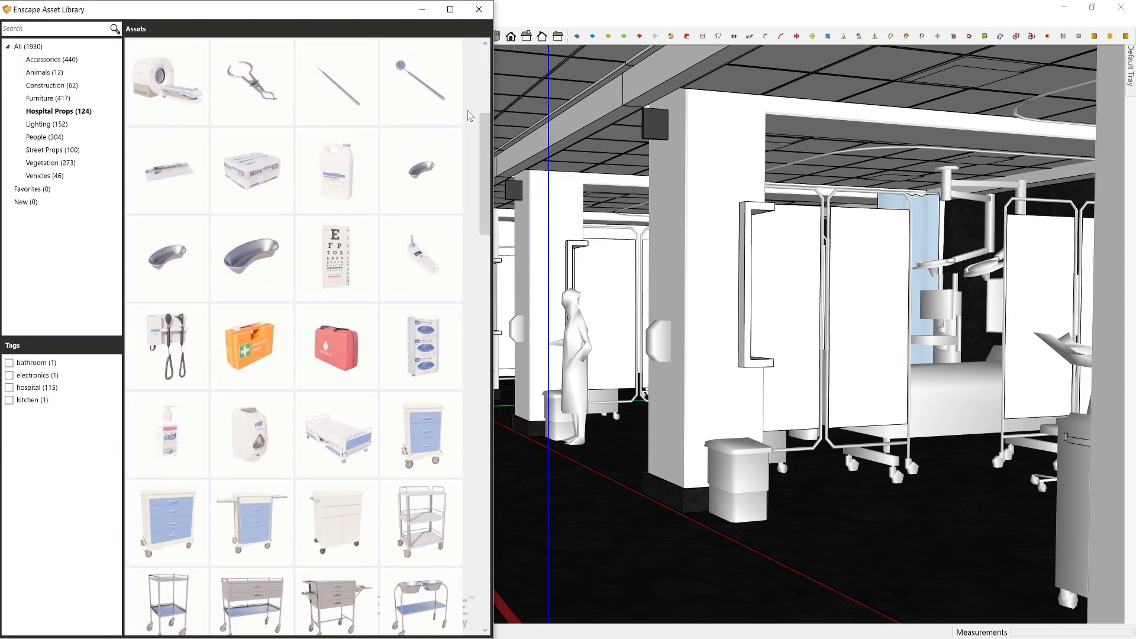
{"action": "scroll", "coordinate": [470, 117], "scroll_direction": "down", "scroll_amount": 15}
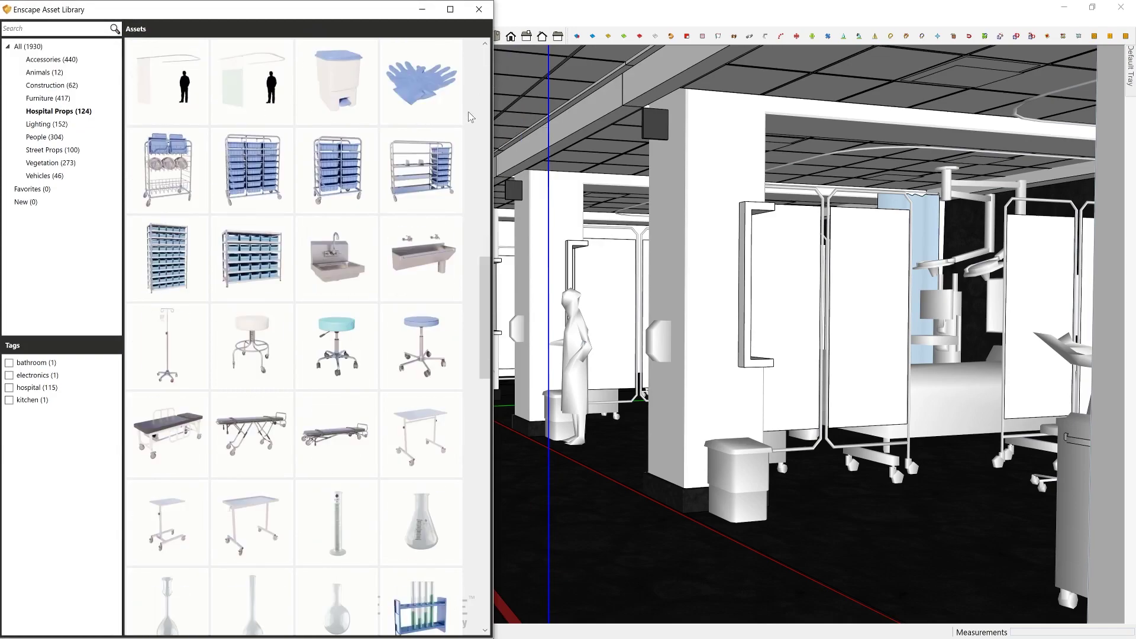
{"action": "scroll", "coordinate": [470, 117], "scroll_direction": "down", "scroll_amount": 5}
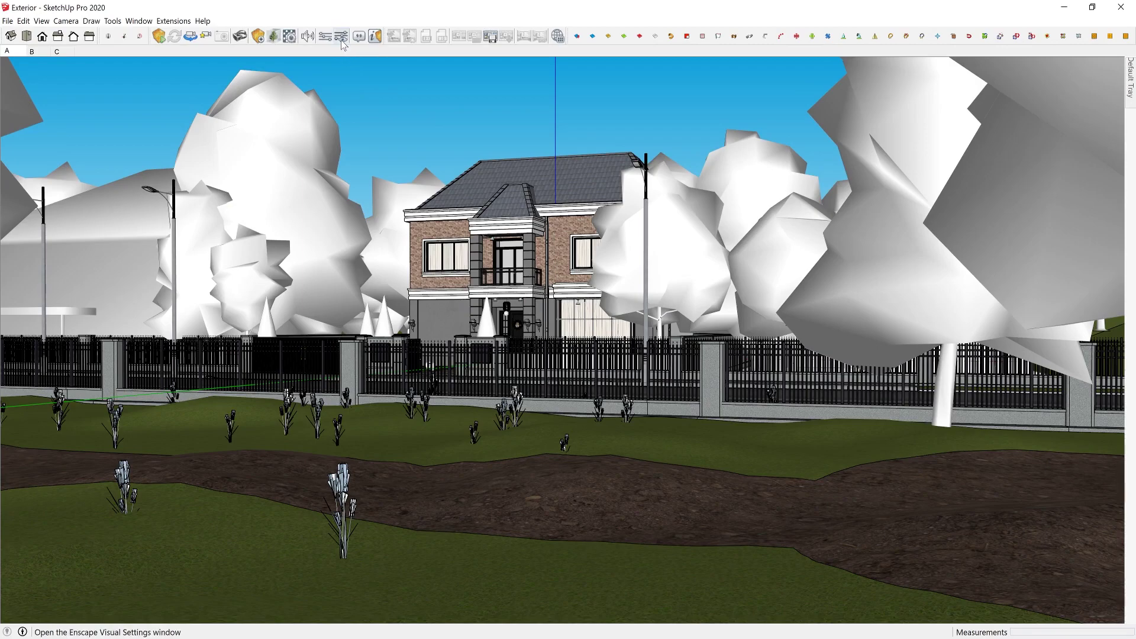
Open Enscape's Visual Settings for the Exterior model and view the Atmosphere settings.
{"action": "left_click", "coordinate": [341, 36]}
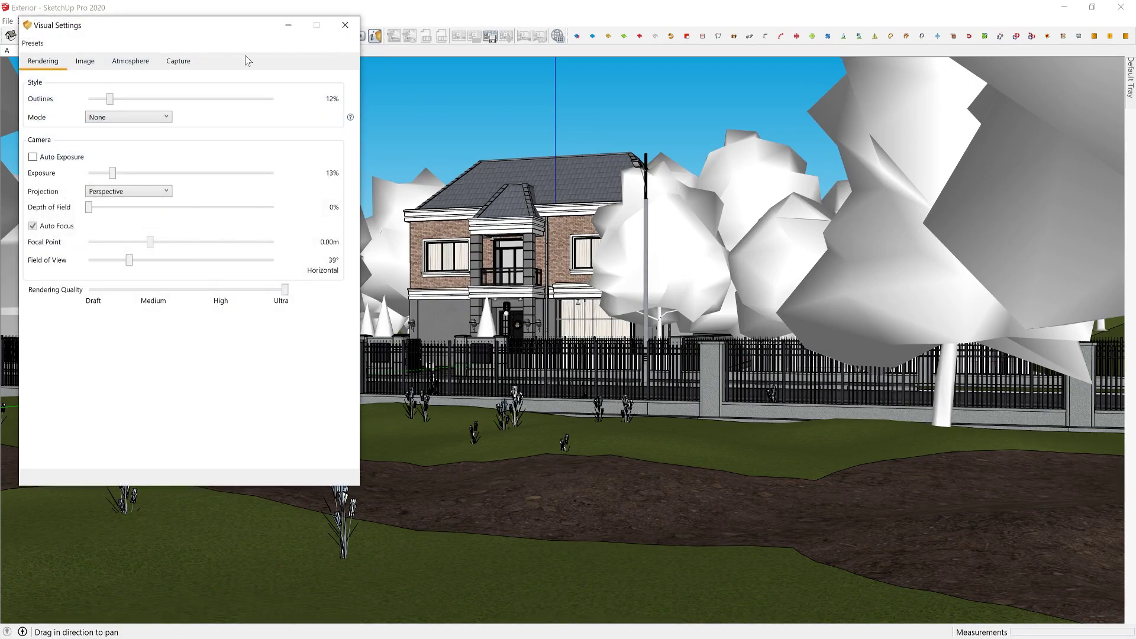
{"action": "left_click", "coordinate": [131, 62]}
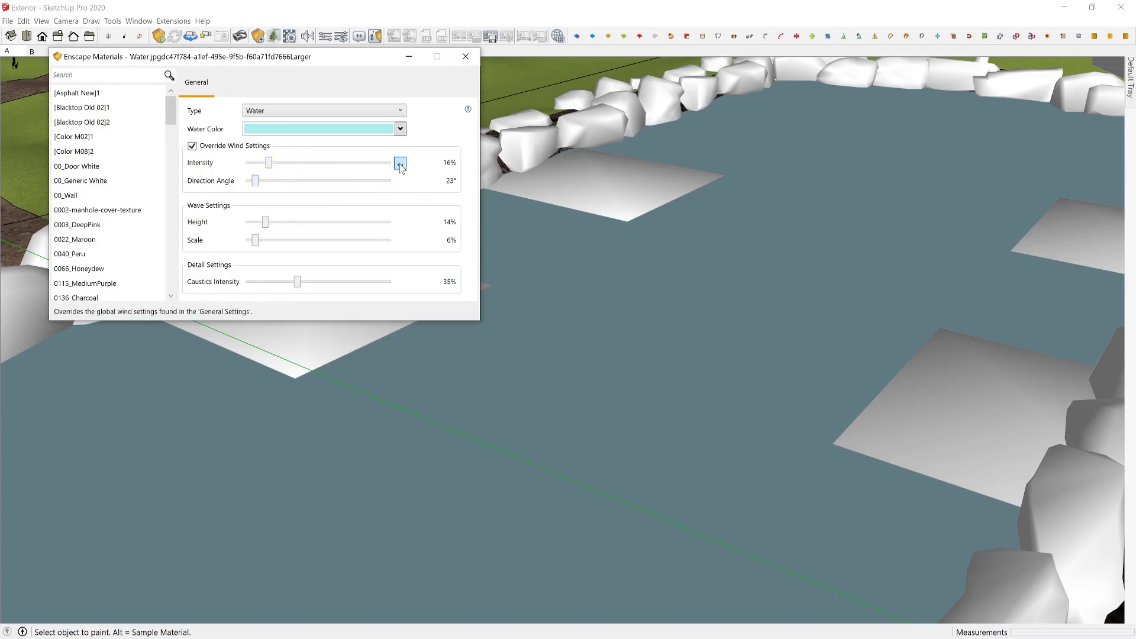
{"action": "left_click", "coordinate": [439, 187]}
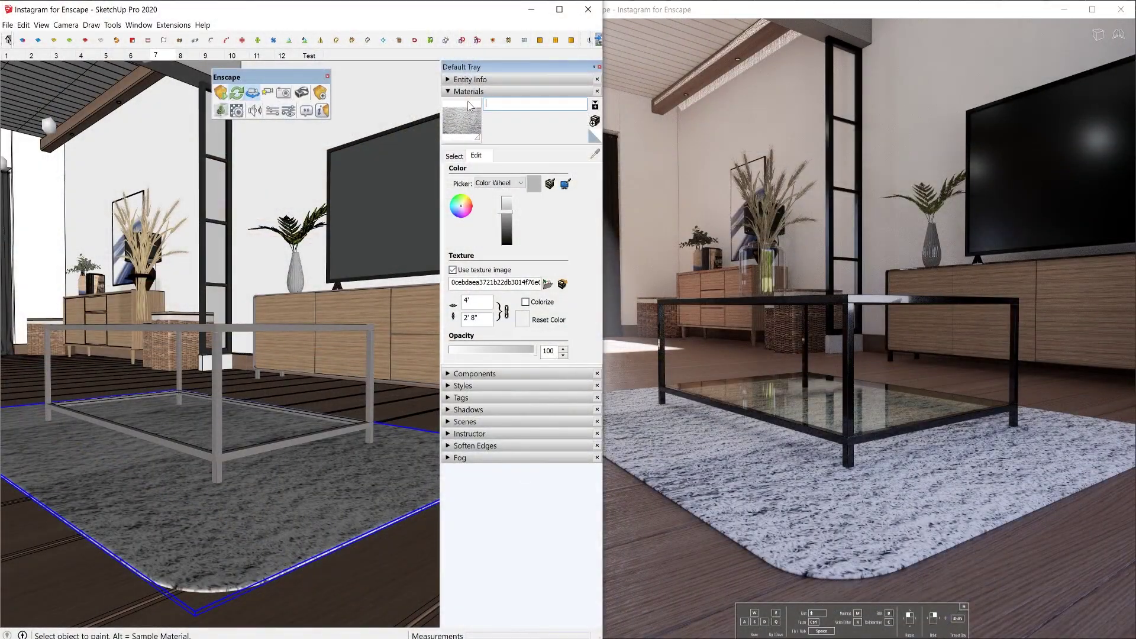
Rename the rug's material SHORT CARPET and raise its carpet height variation to about 76%.
{"action": "type", "text": "SHORT CARPET"}
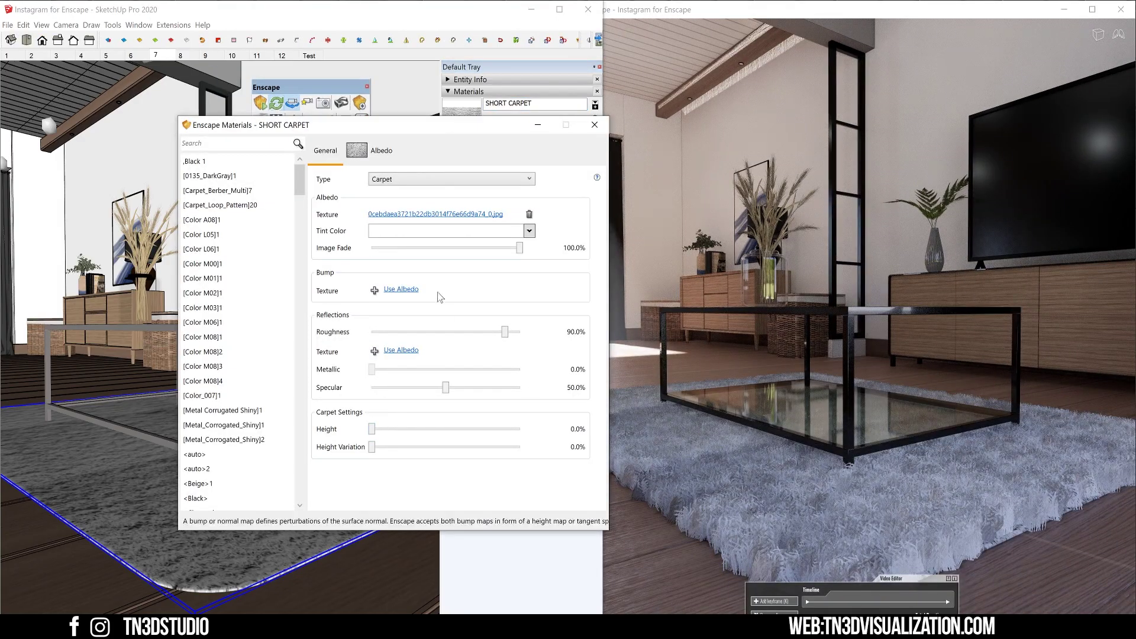
{"action": "left_click_drag", "start_coordinate": [372, 428], "coordinate": [448, 447]}
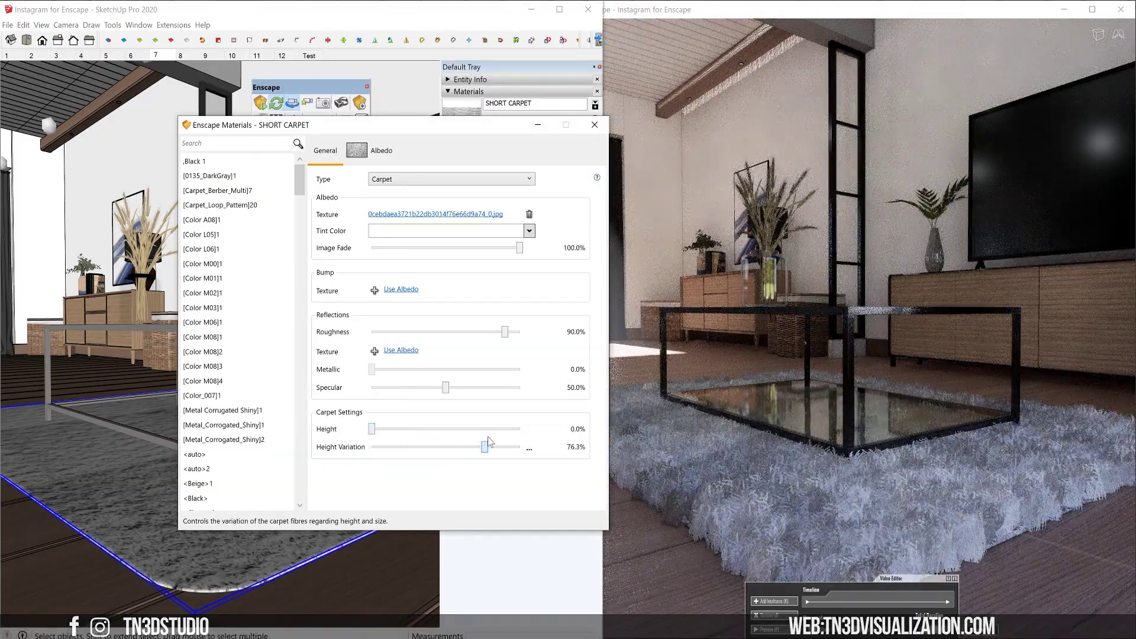